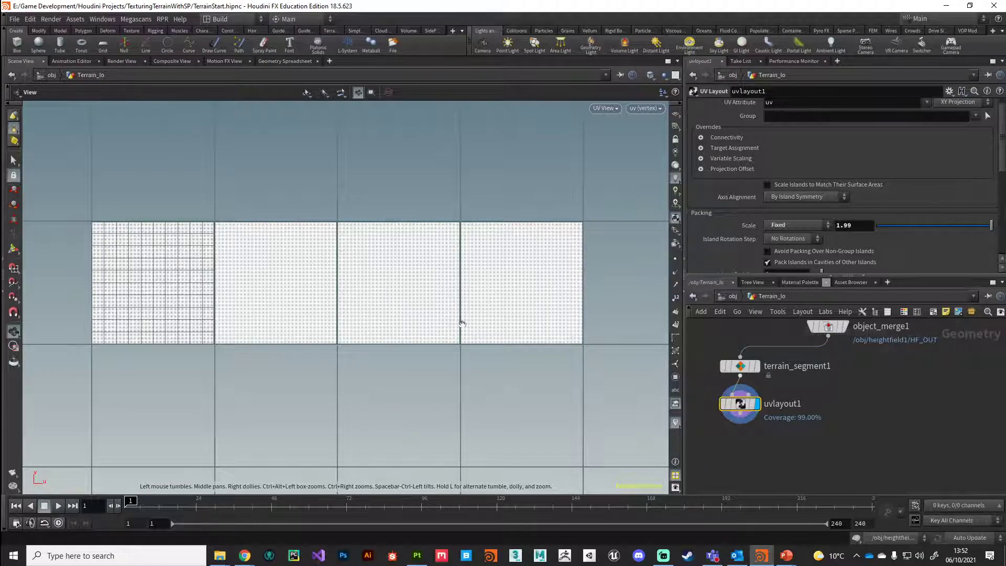
# Show the low-poly terrain in 3D perspective and place object_merge1 directly above terrain_segment1.
pyautogui.hotkey('space', '1')
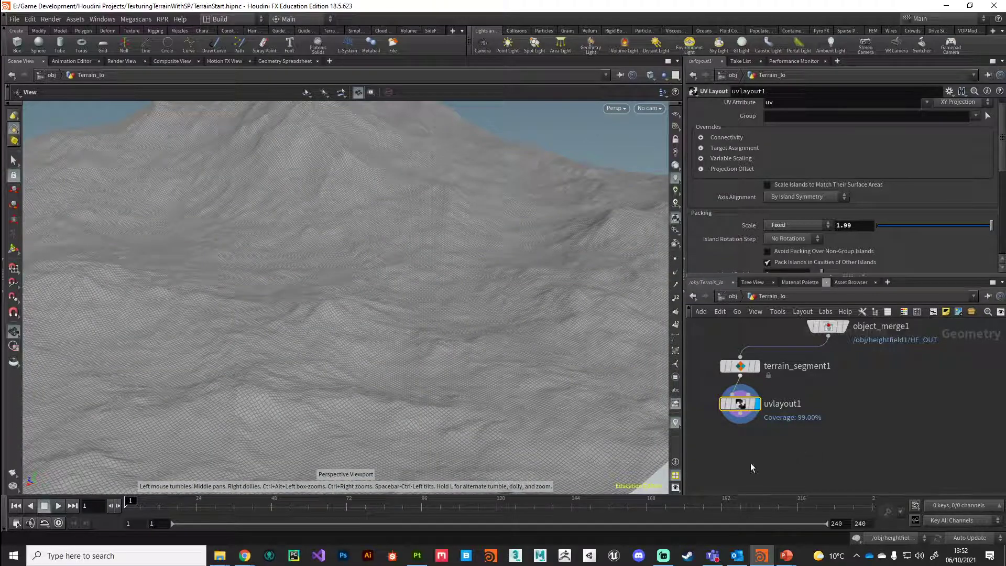
pyautogui.scroll(-2, 770, 446)
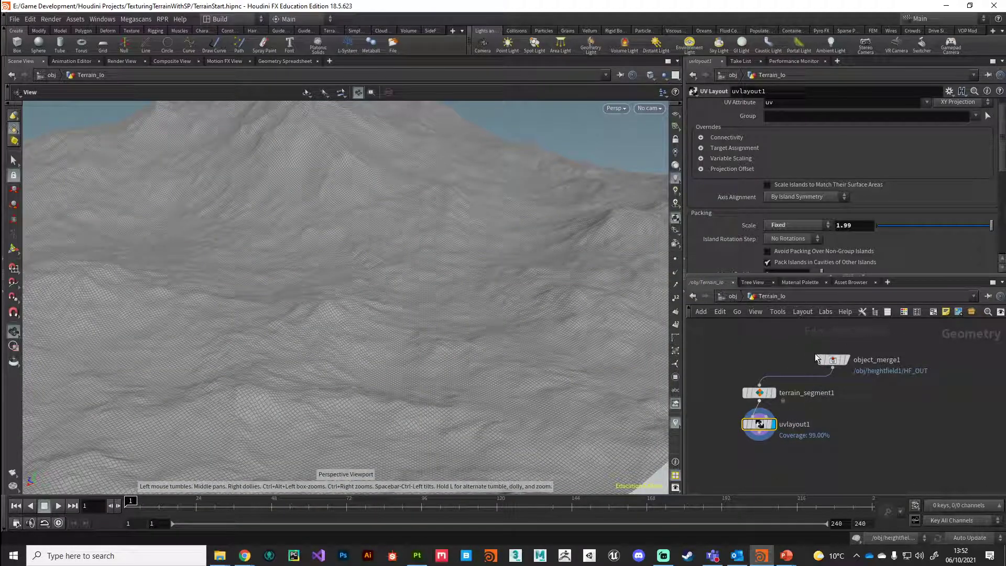
pyautogui.moveTo(820, 359); pyautogui.dragTo(746, 355)
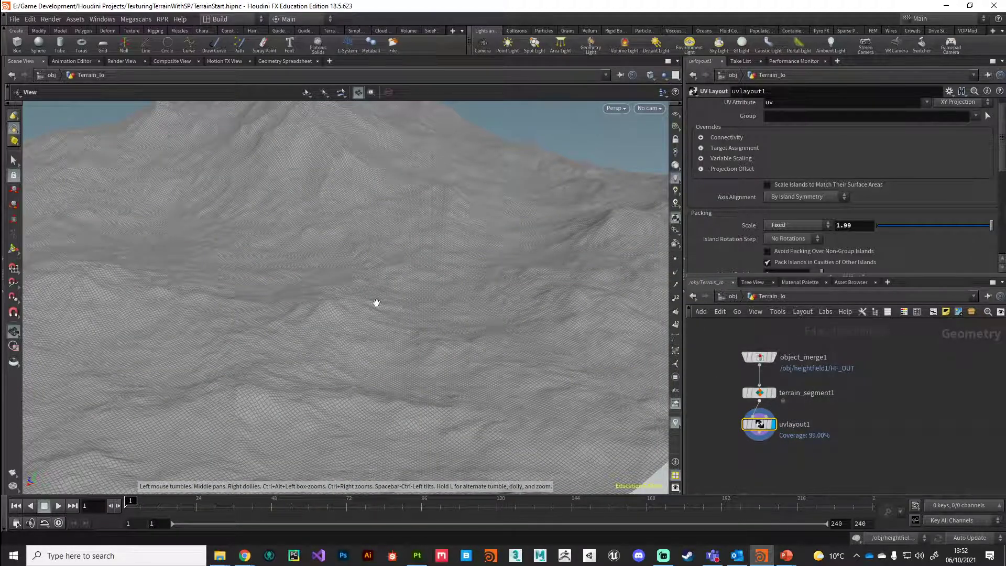
pyautogui.scroll(-5, 368, 296)
pyautogui.moveTo(353, 312); pyautogui.dragTo(353, 341)
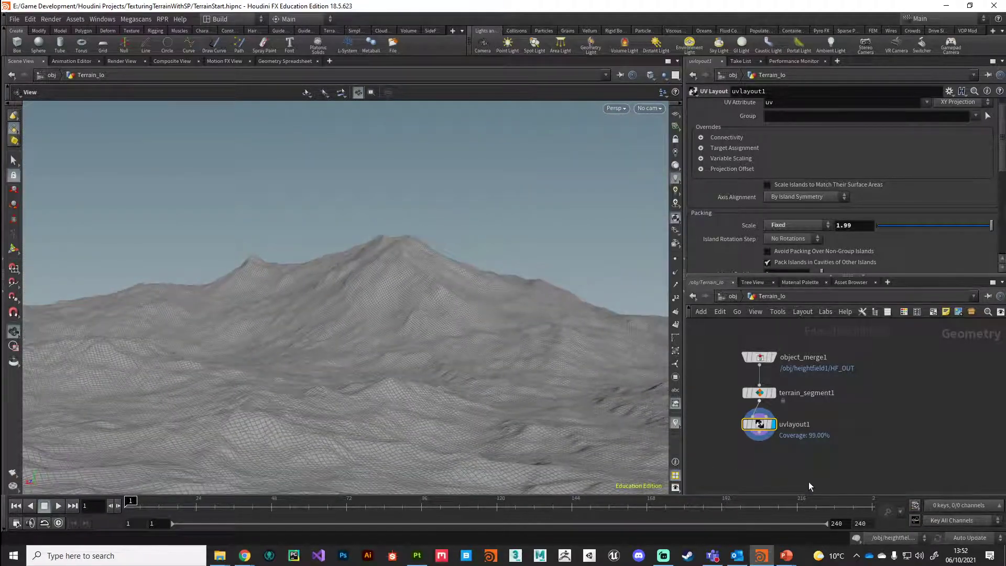
# Add a ROP FBX Output node, rop_fbx1, fed by uvlayout1.
pyautogui.moveTo(809, 479); pyautogui.dragTo(804, 438, button='middle')
pyautogui.press('Tab')
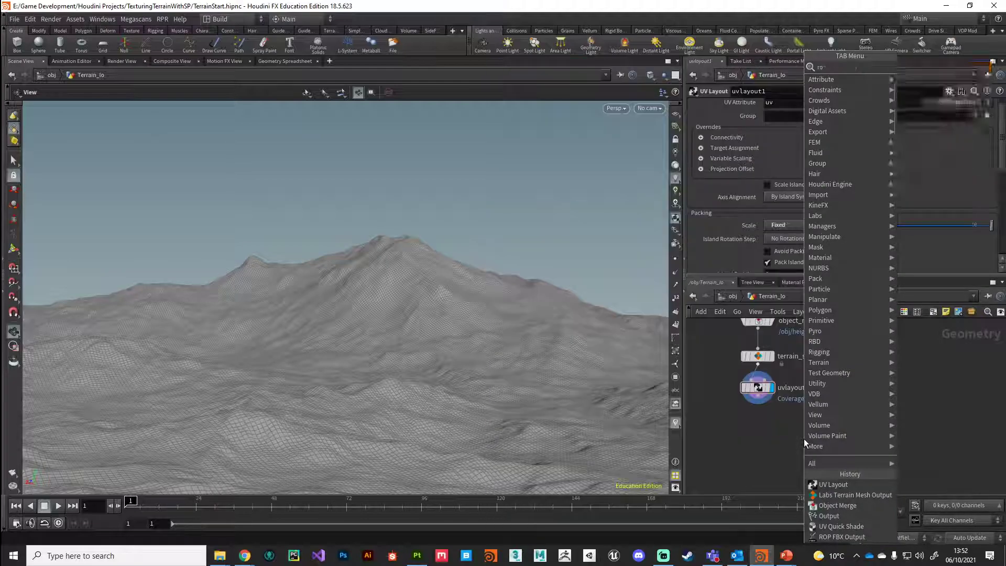
pyautogui.write('rop')
pyautogui.press('Down')
pyautogui.press('Down')
pyautogui.press('Down')
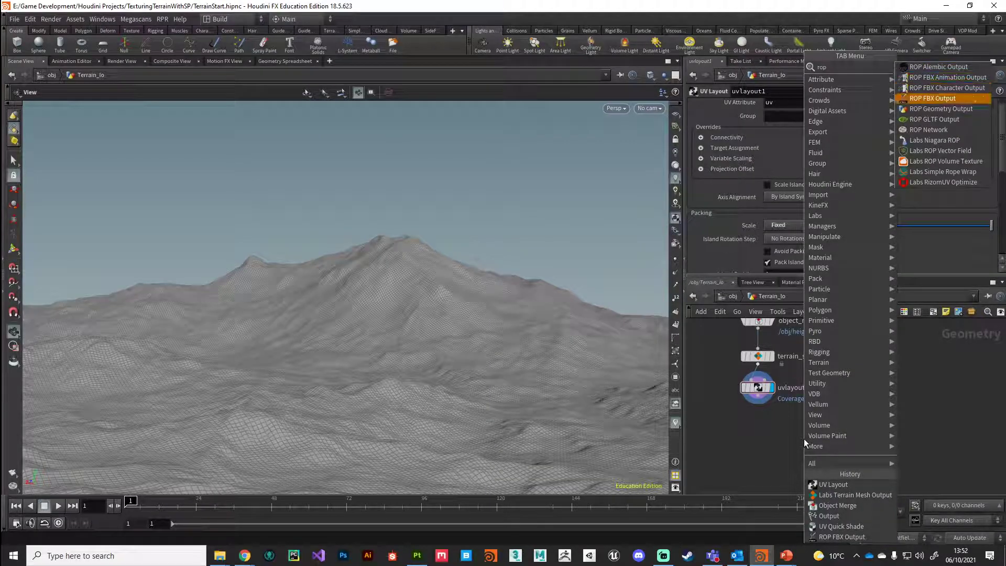
pyautogui.press('Return')
pyautogui.click(804, 439)
pyautogui.click(758, 402)
pyautogui.click(802, 430)
pyautogui.moveTo(803, 438); pyautogui.dragTo(881, 432)
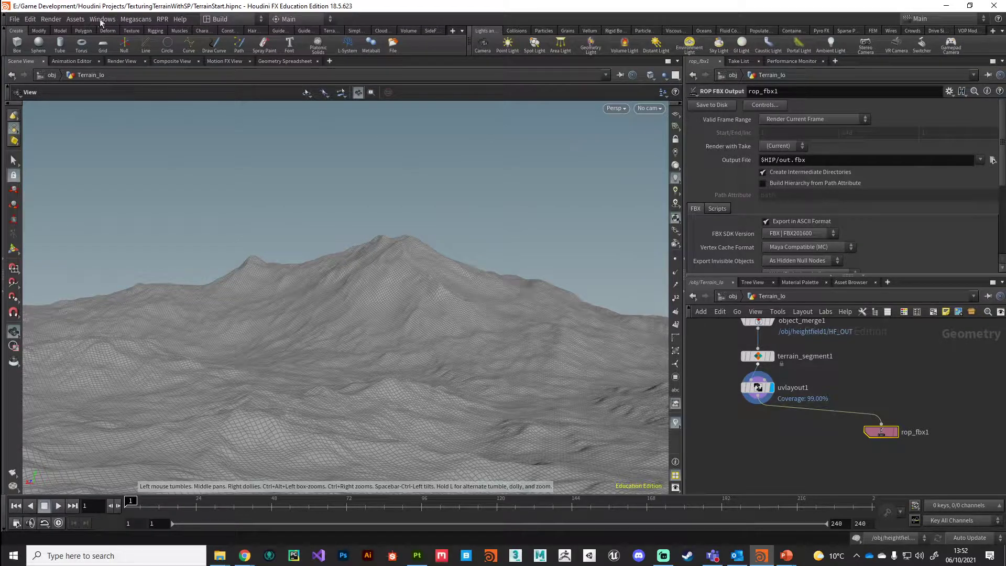
# Set rop_fbx1's output file to $HIP/export/terrainLo.fbx and save it to disk.
pyautogui.click(779, 160)
pyautogui.write('export/')
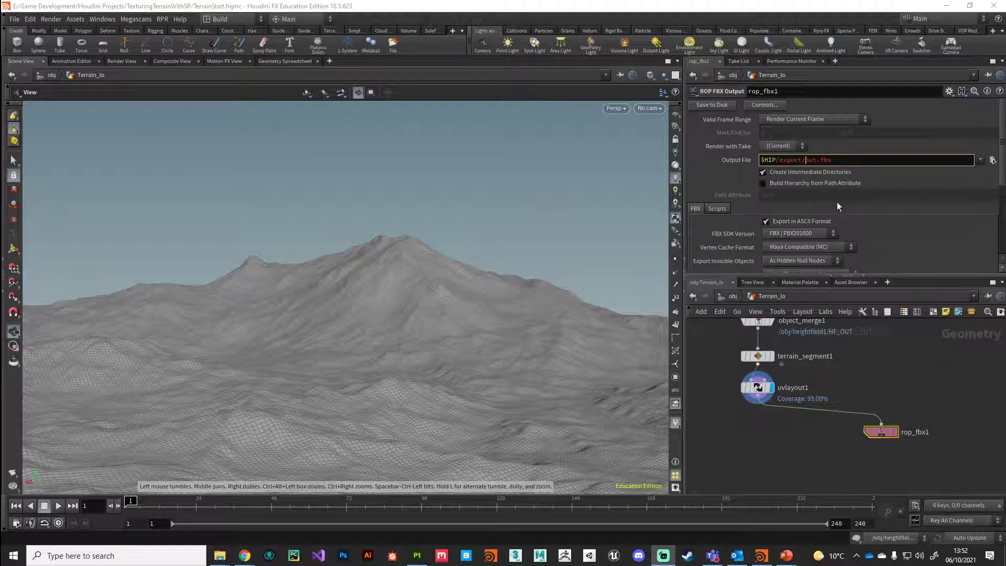
pyautogui.click(810, 159)
pyautogui.press('Delete')
pyautogui.press('Delete')
pyautogui.press('Delete')
pyautogui.write('terrainLo')
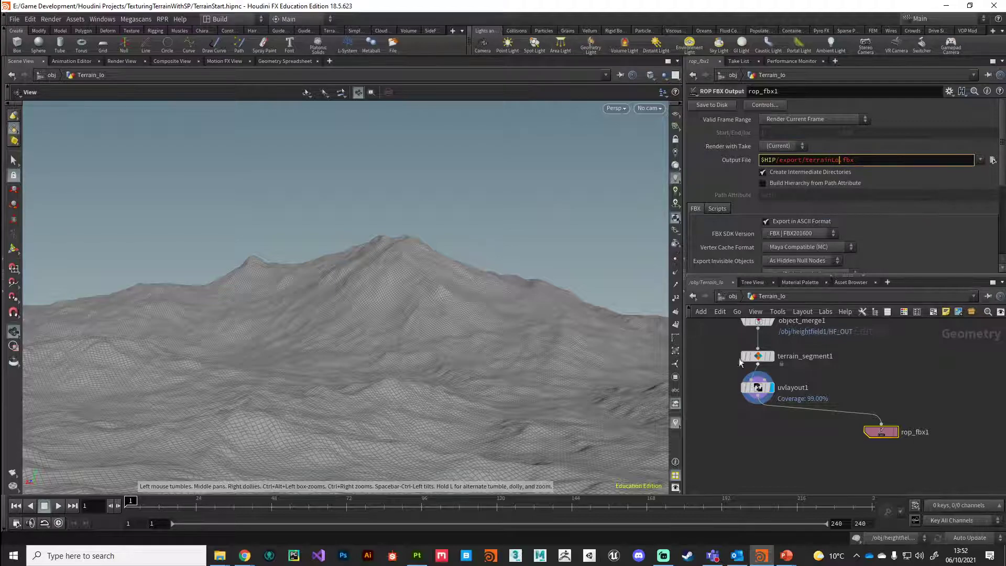
pyautogui.press('Return')
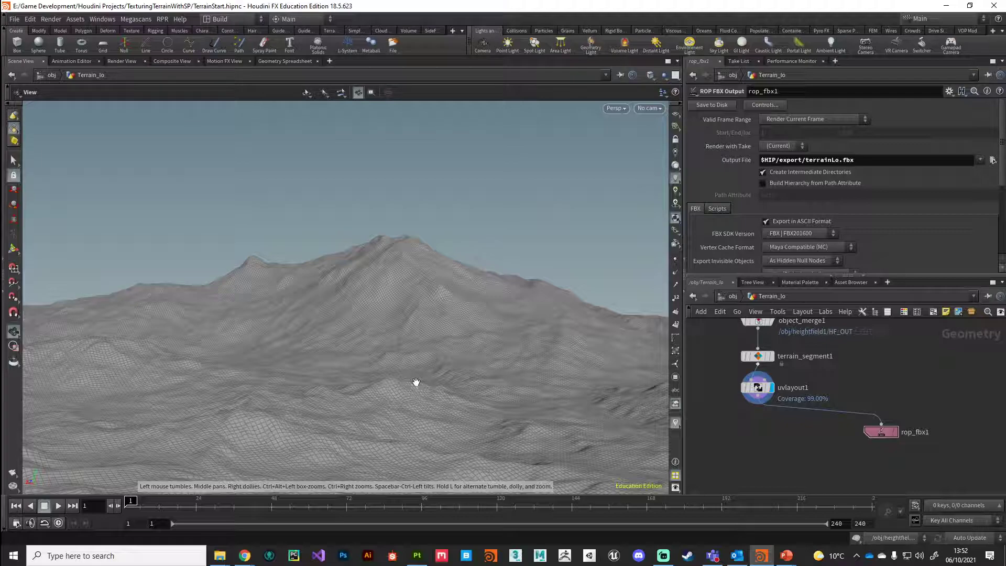
pyautogui.click(712, 105)
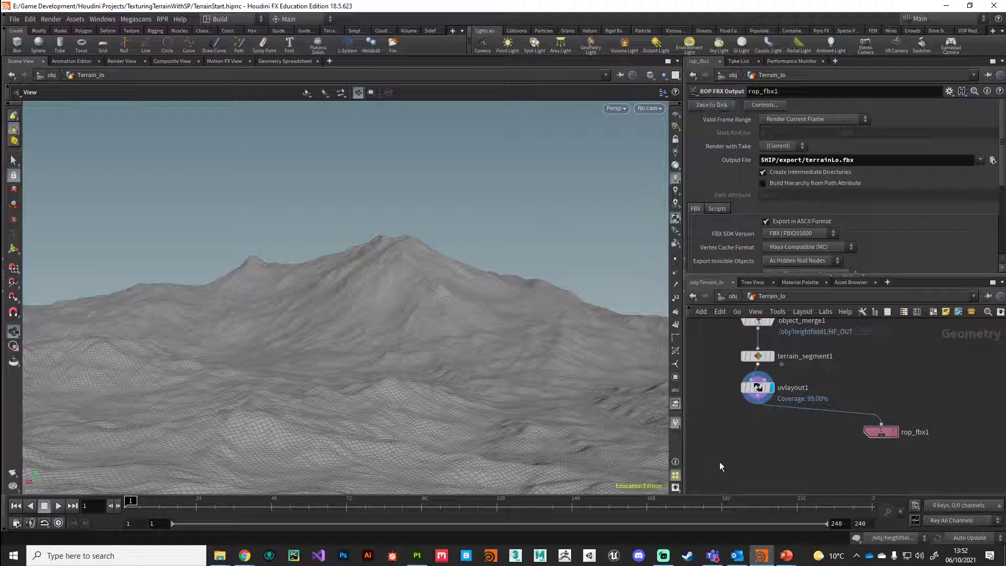
# Go up to /obj, dive into heightfield1 and bring its HF_OUT node into view.
pyautogui.click(733, 296)
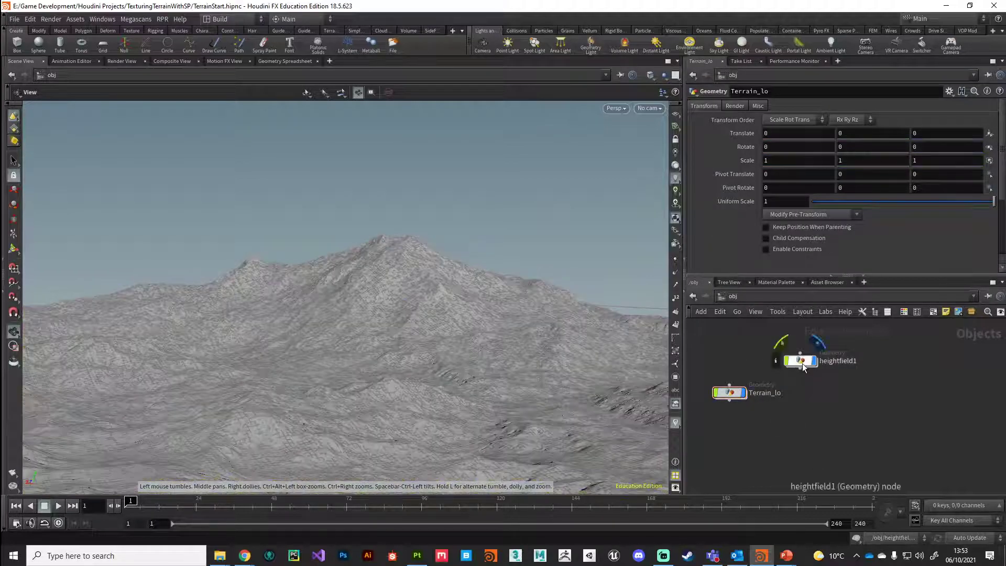
pyautogui.doubleClick(802, 362)
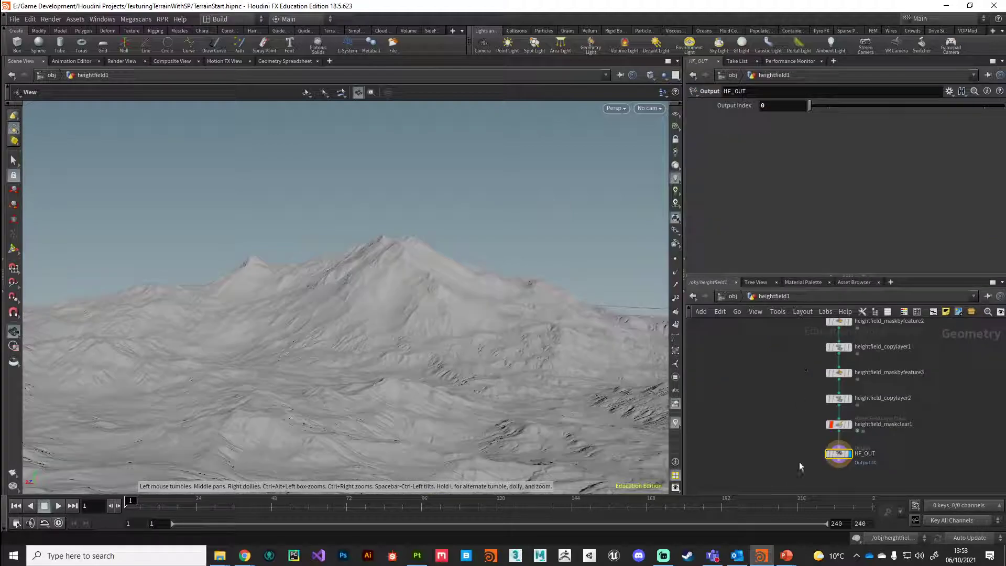
pyautogui.moveTo(799, 463); pyautogui.dragTo(774, 422, button='middle')
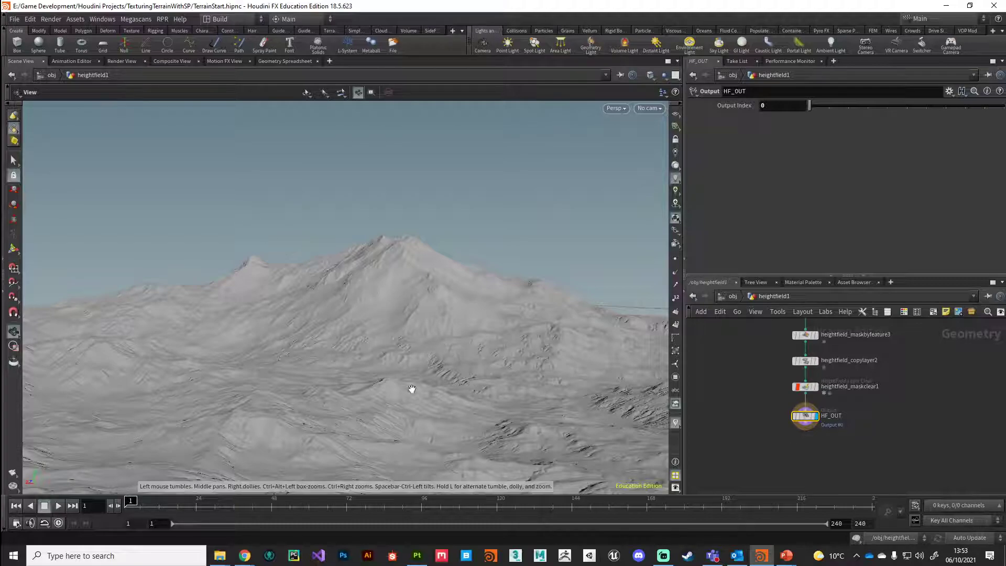
# Add a Labs Terrain Mesh Output node, terrain_segment1, fed by HF_OUT.
pyautogui.click(865, 456)
pyautogui.press('Tab')
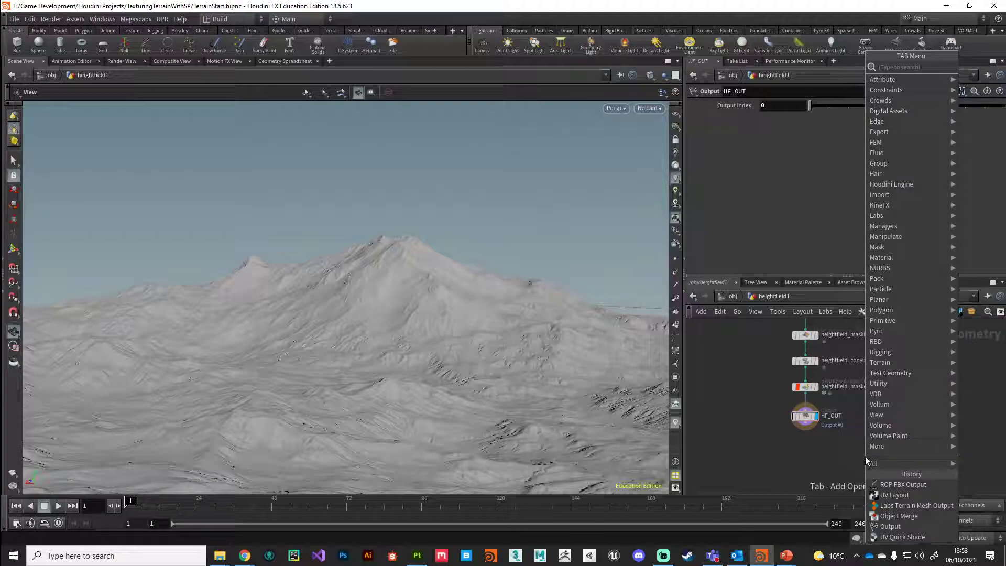
pyautogui.write('terr')
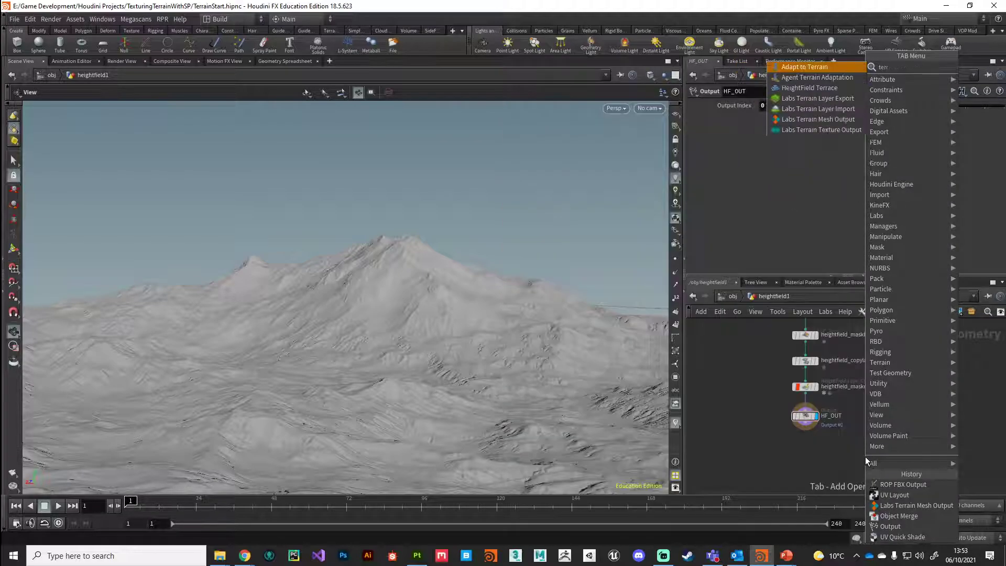
pyautogui.press('Down')
pyautogui.press('Down')
pyautogui.press('Down')
pyautogui.press('Down')
pyautogui.press('Down')
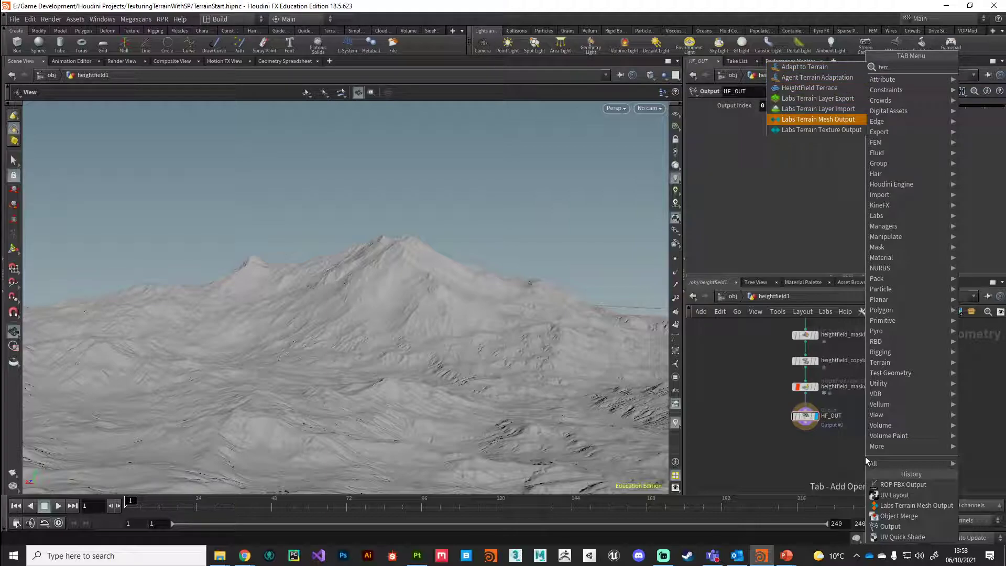
pyautogui.press('Return')
pyautogui.click(865, 455)
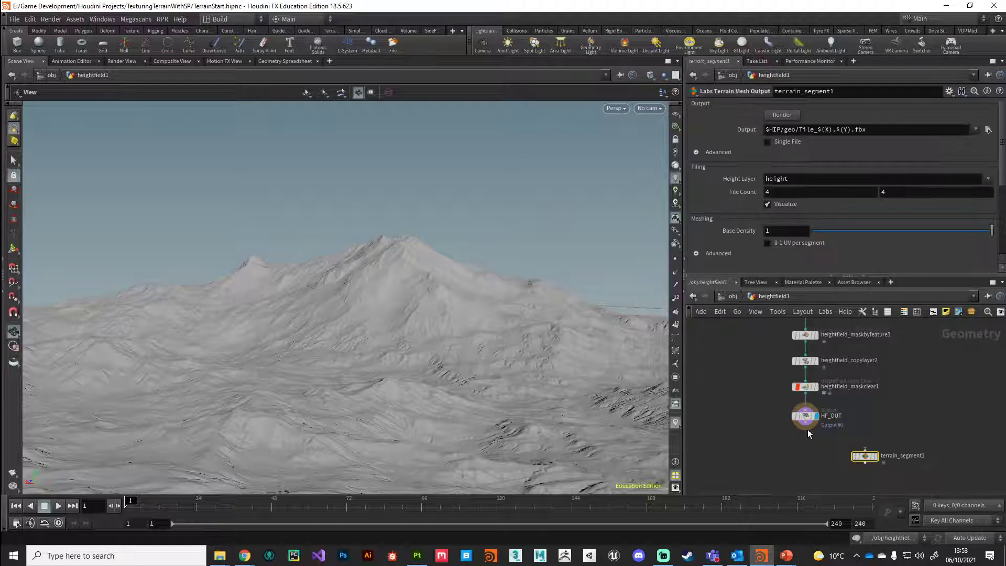
pyautogui.moveTo(809, 431); pyautogui.dragTo(864, 453)
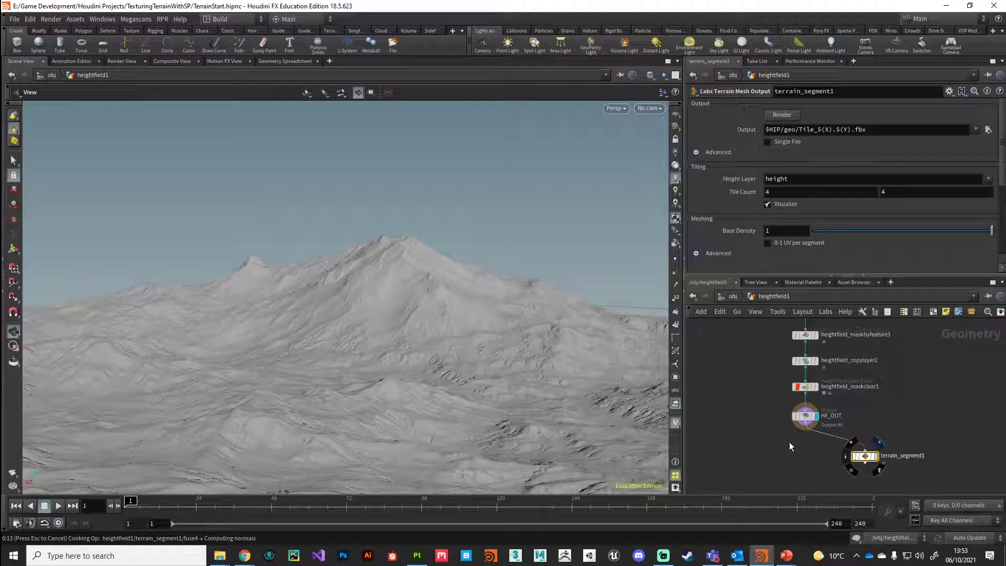
# Turn off terrain_segment1's Visualize tiles and check its 4,000,000-polygon mesh info.
pyautogui.moveTo(800, 422); pyautogui.dragTo(792, 382, button='middle')
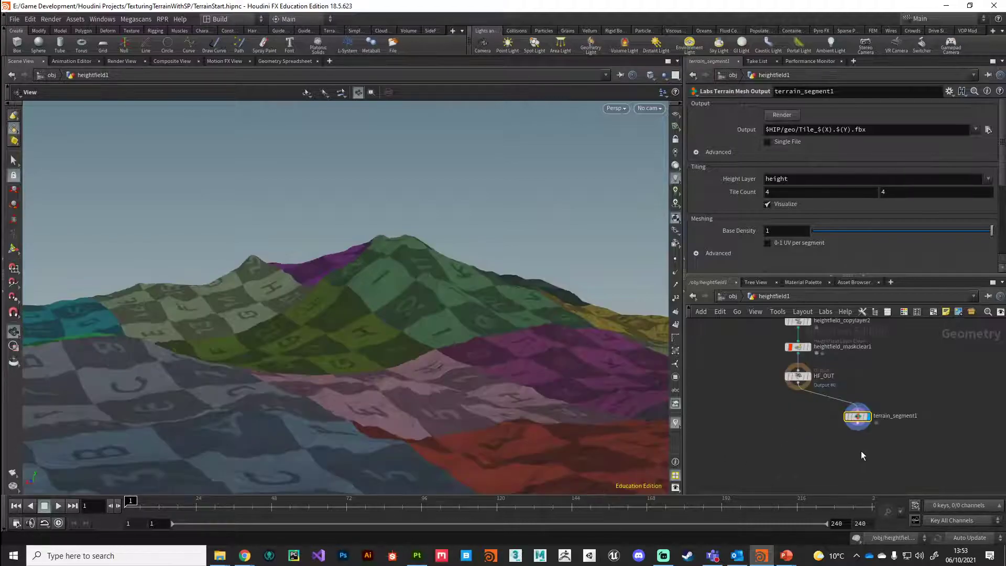
pyautogui.click(767, 204)
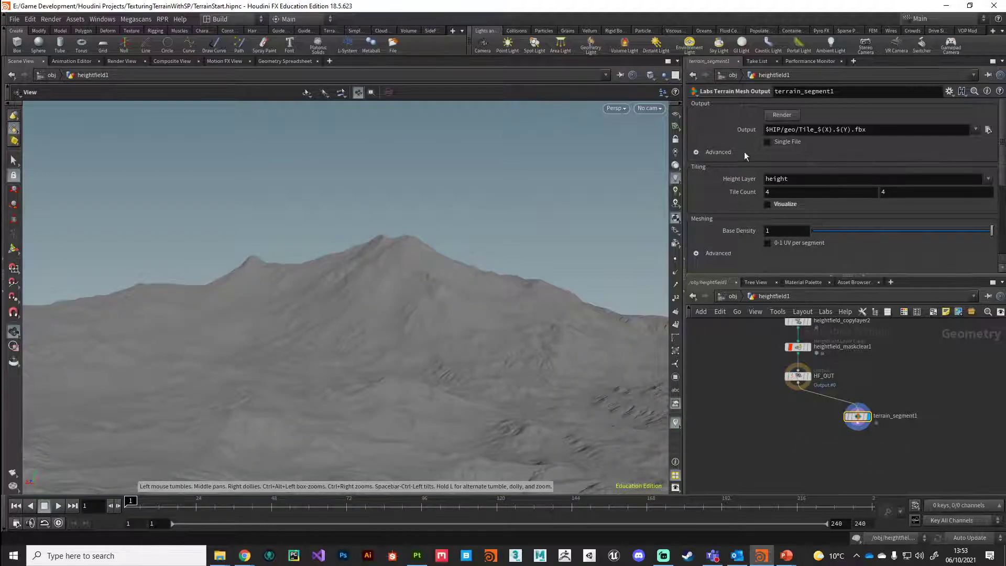
pyautogui.moveTo(740, 231)
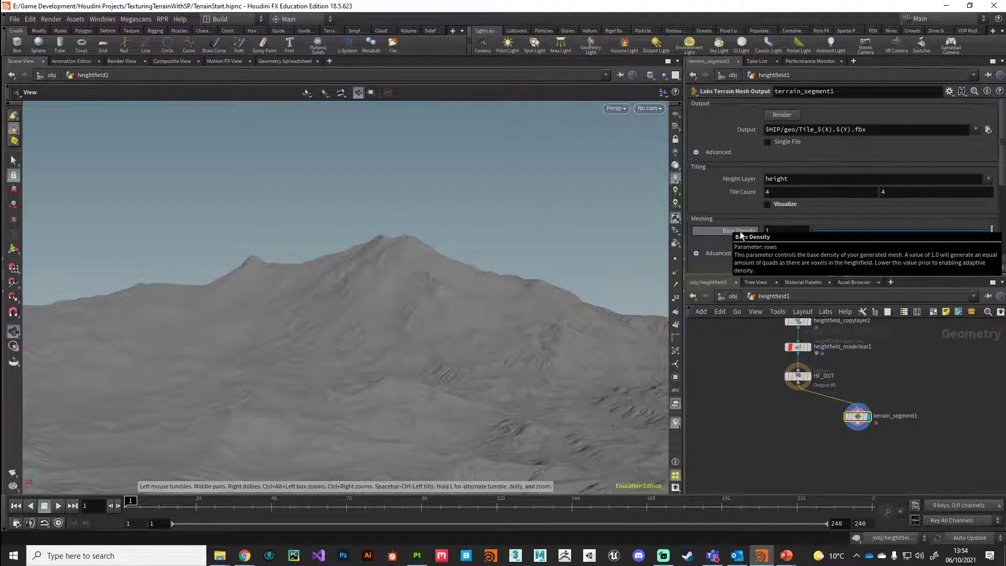
pyautogui.middleClick(857, 416)
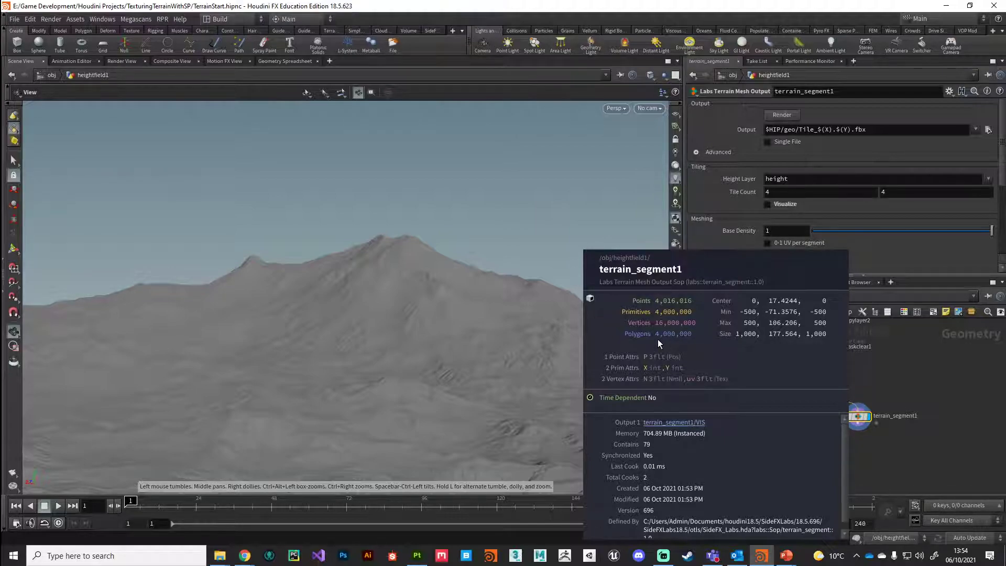
pyautogui.moveTo(828, 460); pyautogui.dragTo(810, 438, button='middle')
pyautogui.press('Tab')
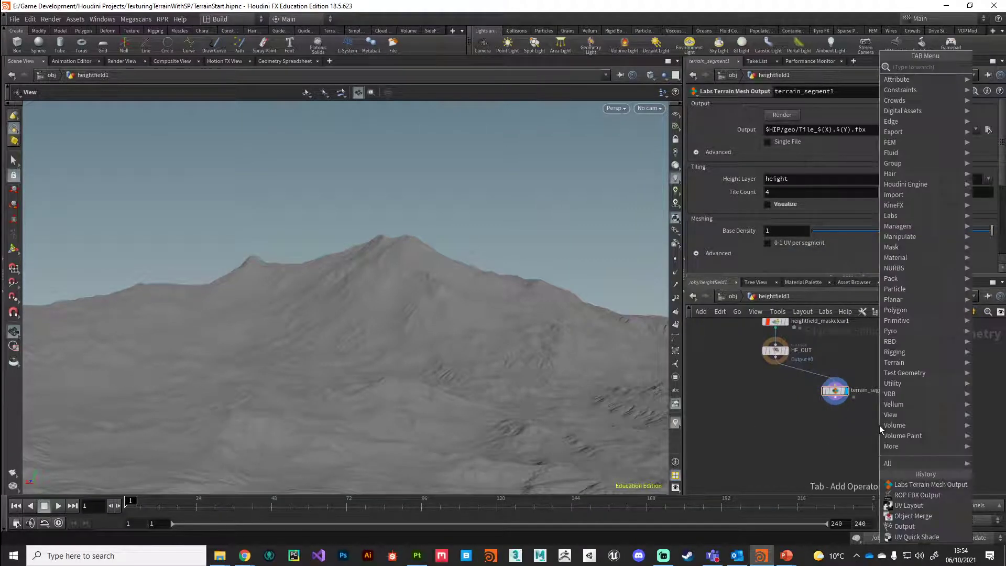
# Add a ROP FBX Output node fed by terrain_segment1.
pyautogui.write('rop')
pyautogui.press('Down')
pyautogui.press('Down')
pyautogui.press('Down')
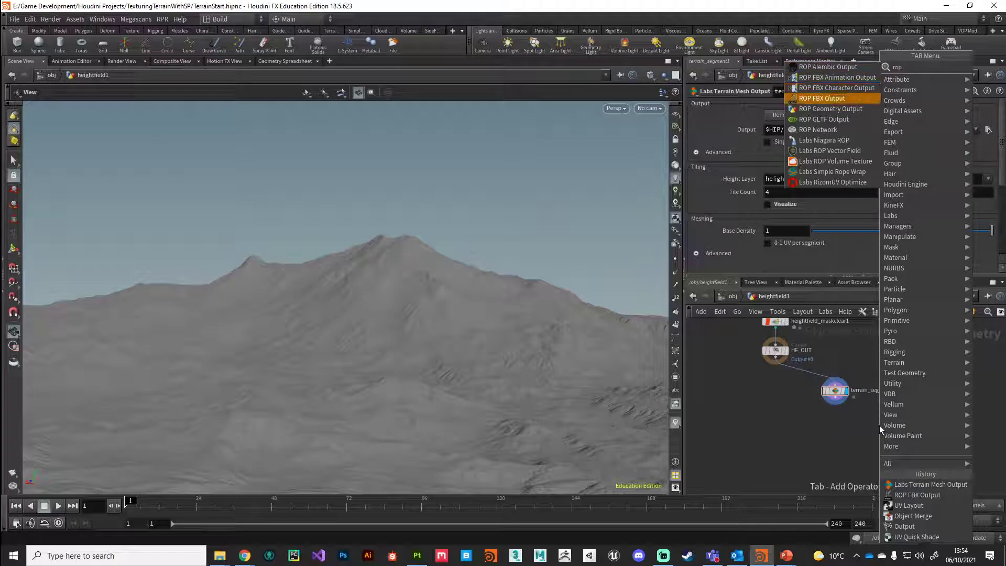
pyautogui.press('Return')
pyautogui.click(847, 408)
pyautogui.moveTo(834, 403); pyautogui.dragTo(872, 416)
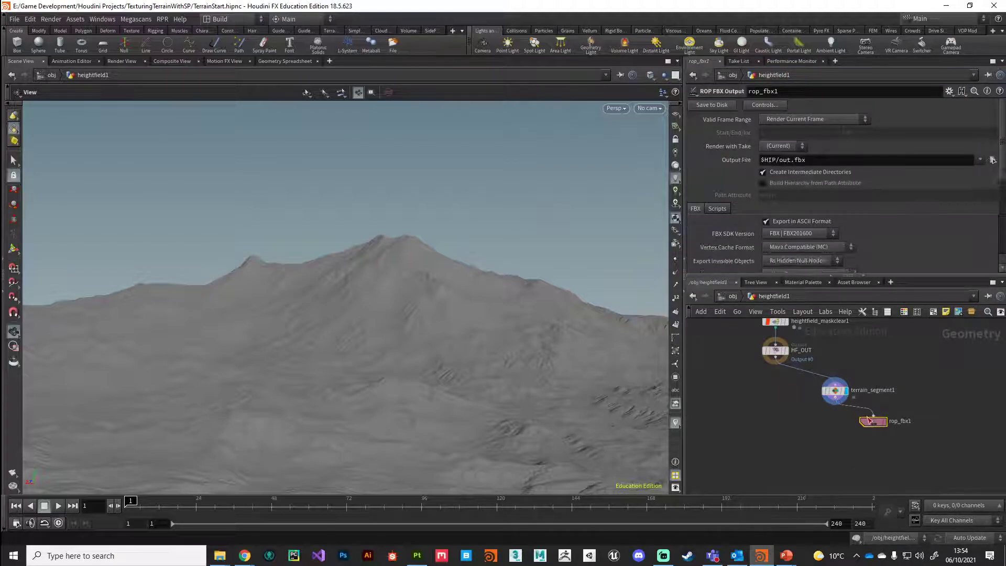
# Set the FBX output file to $HIP/export/terrainHi.fbx.
pyautogui.click(780, 160)
pyautogui.write('export/terrain')
pyautogui.press('Delete')
pyautogui.press('Delete')
pyautogui.press('Delete')
pyautogui.write('Hi')
pyautogui.click(743, 398)
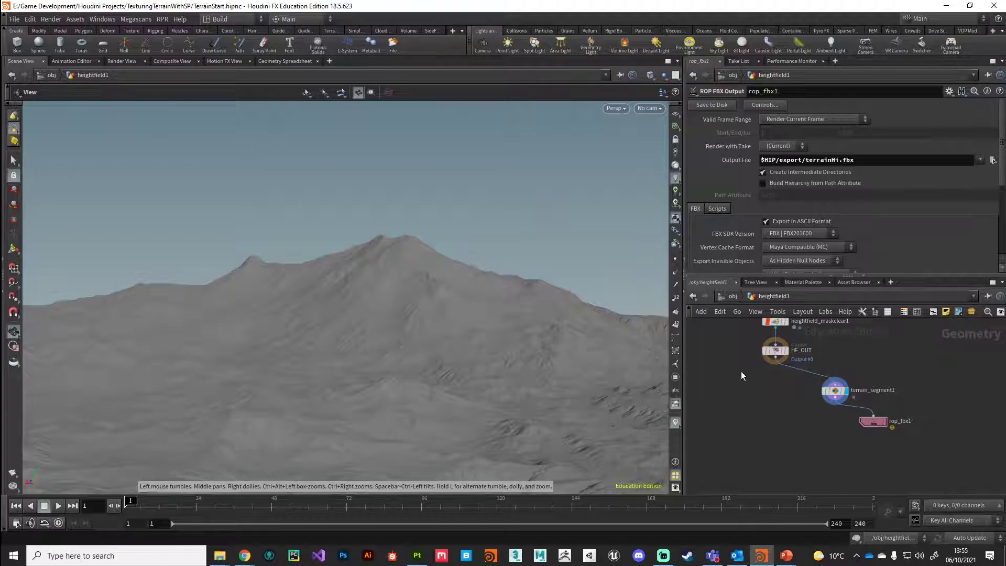
# Preview HF_OUT, then return the display to terrain_segment1 and show its mesh output settings.
pyautogui.moveTo(743, 372); pyautogui.dragTo(748, 397, button='middle')
pyautogui.click(791, 376)
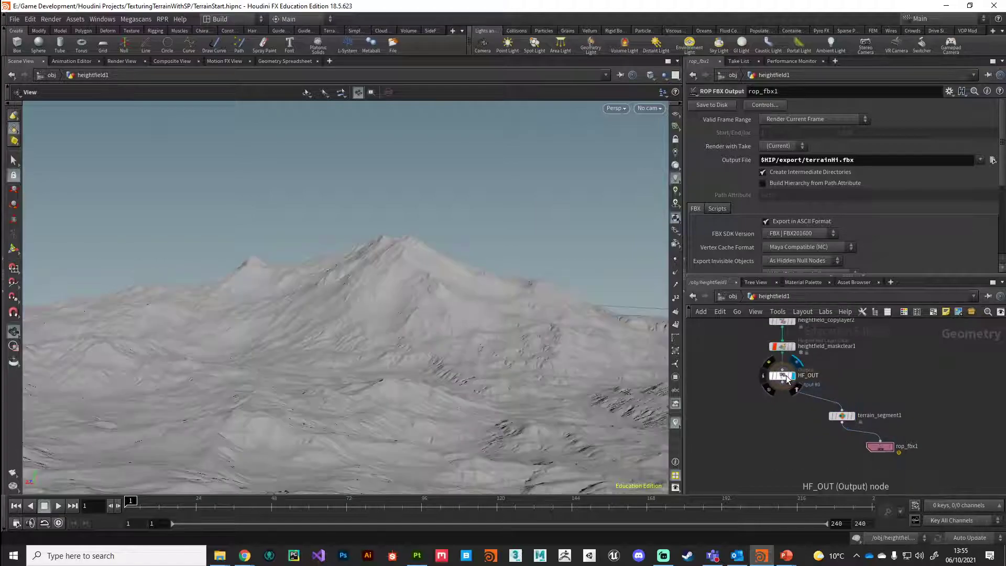
pyautogui.click(787, 377)
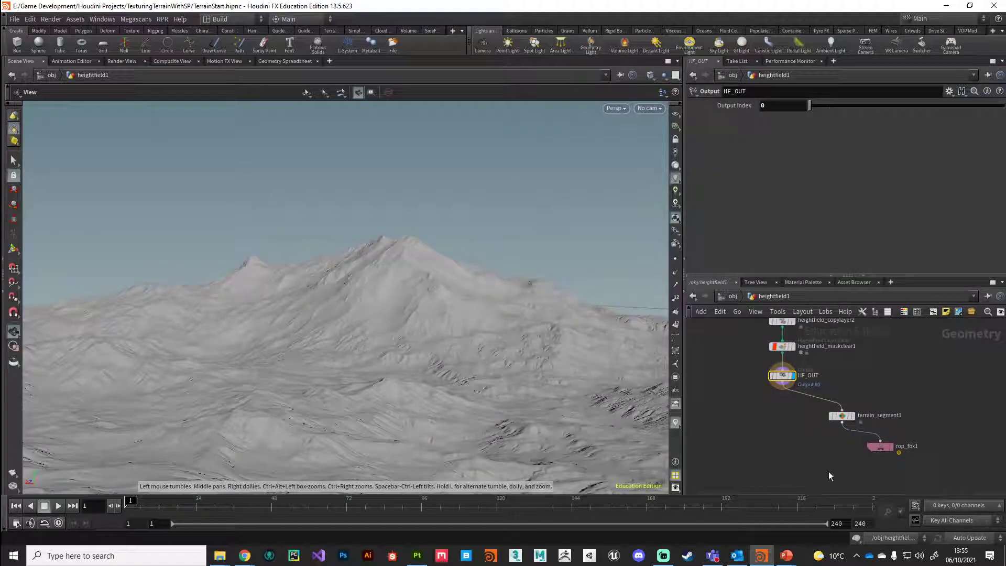
pyautogui.click(844, 417)
pyautogui.click(840, 417)
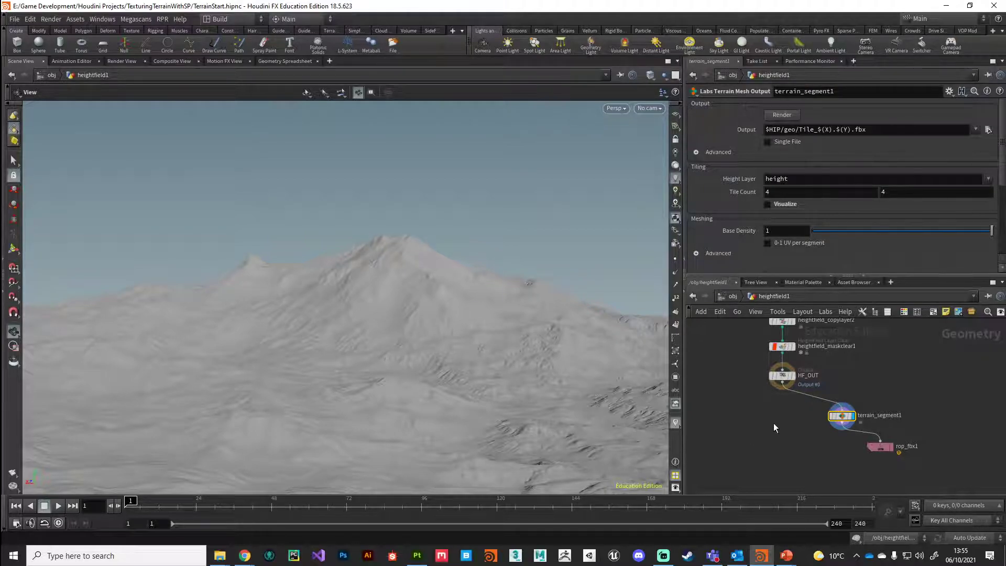
# Switch to Substance Painter and open the File menu.
pyautogui.click(417, 555)
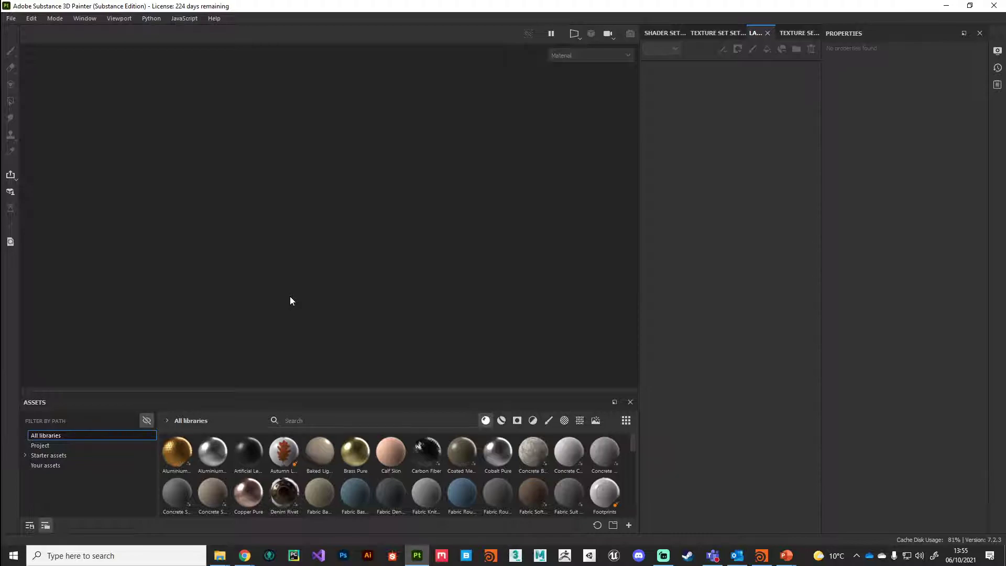
pyautogui.click(10, 18)
# Start a new project using terrainLo.fbx from the export folder as its mesh.
pyautogui.click(19, 33)
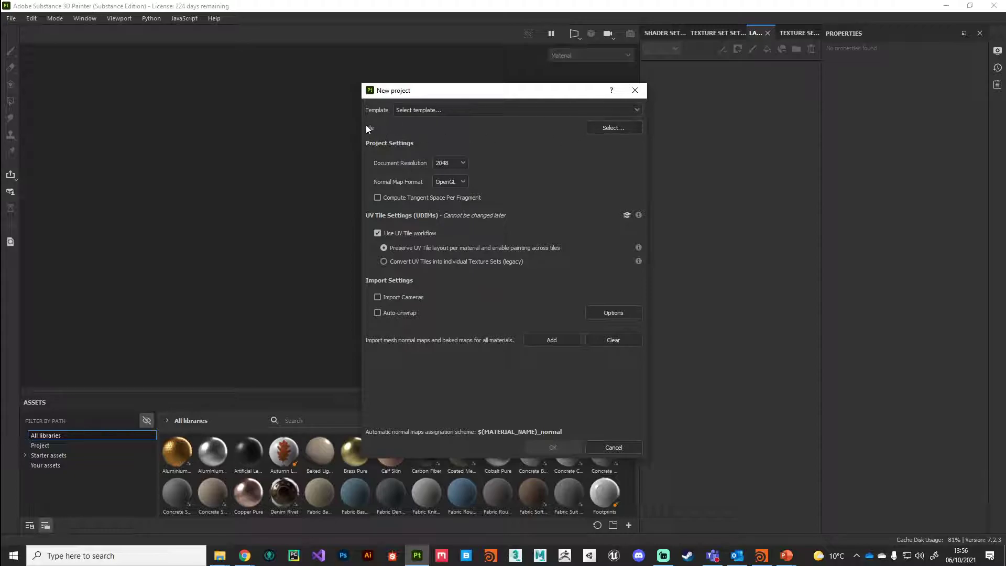
pyautogui.click(612, 128)
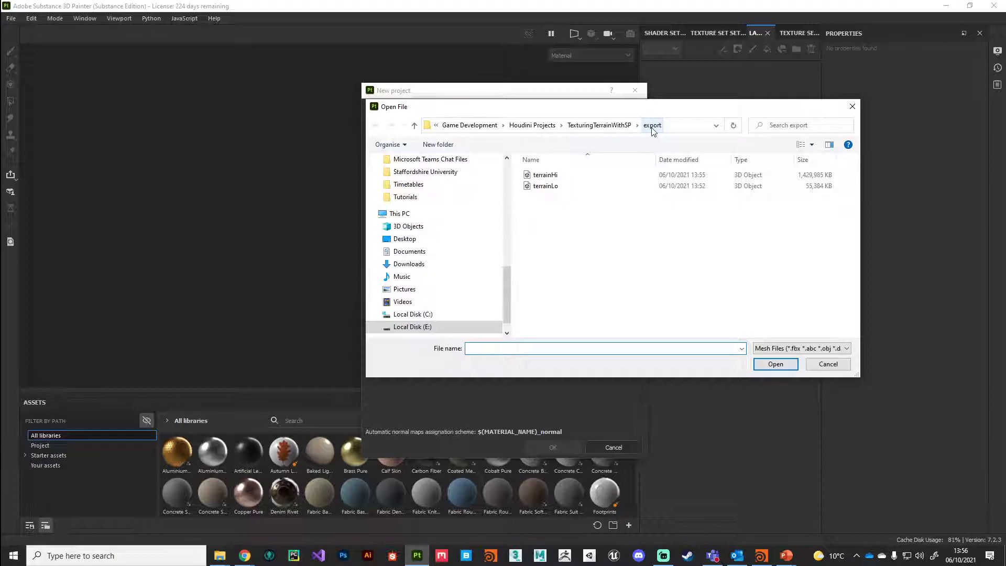
pyautogui.click(546, 187)
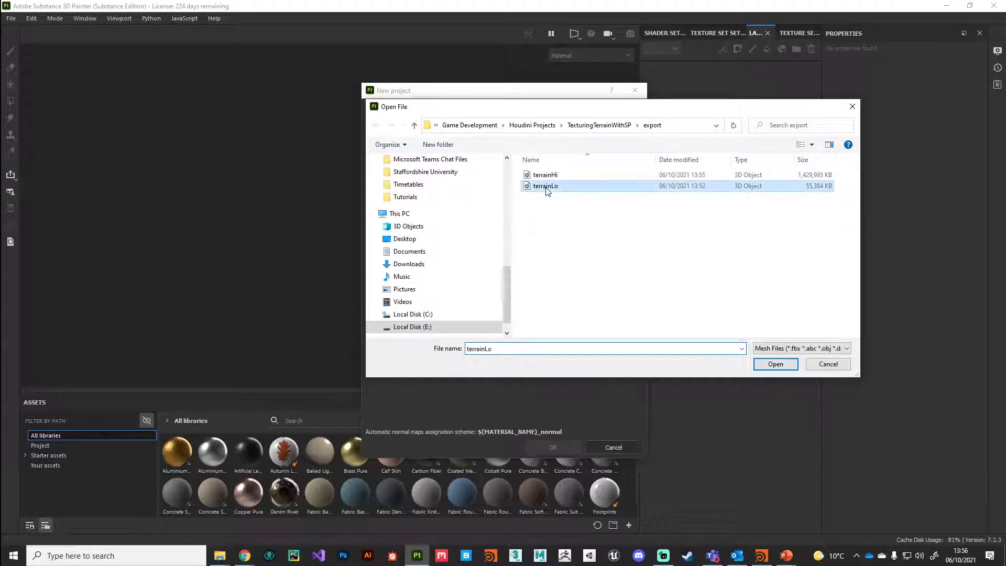
pyautogui.click(774, 364)
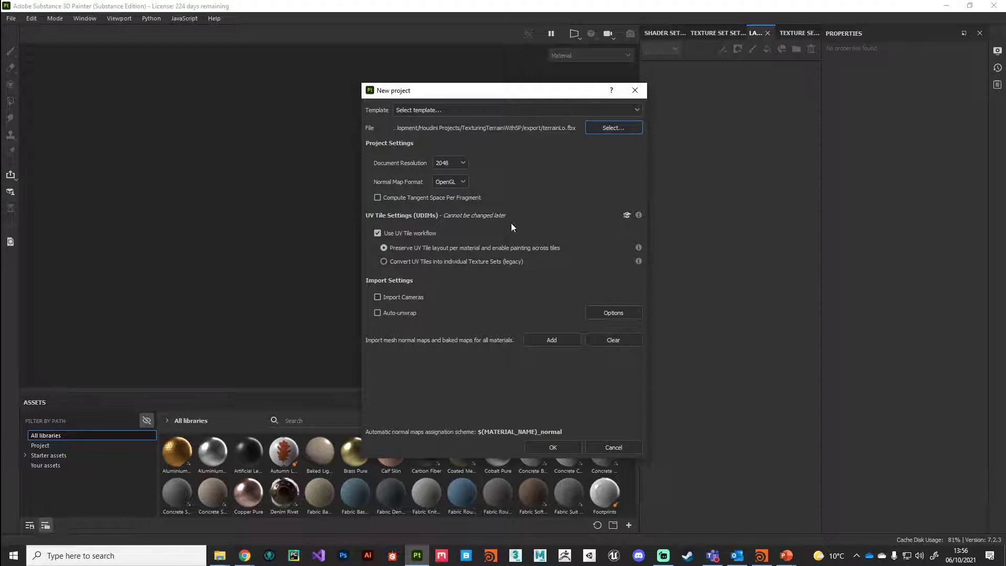
# Create the project, look down on the terrain, and show Texture Set Settings for DefaultMaterial.
pyautogui.click(552, 447)
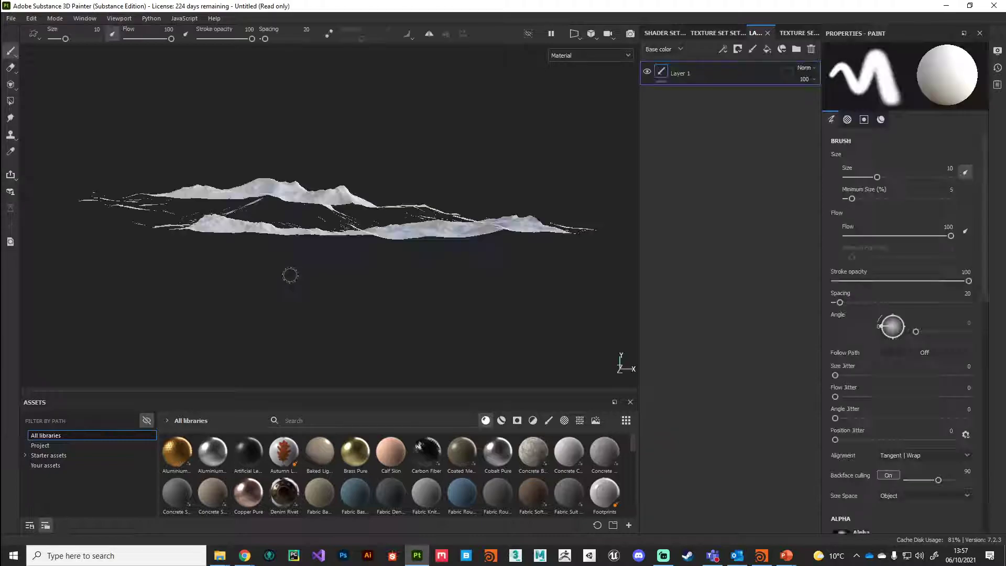
pyautogui.moveTo(346, 250)
pyautogui.keyDown('alt'); pyautogui.mouseDown()
pyautogui.moveTo(292, 332)
pyautogui.moveTo(373, 320)
pyautogui.moveTo(404, 272)
pyautogui.moveTo(471, 285)
pyautogui.moveTo(288, 280)
pyautogui.moveTo(426, 288)
pyautogui.moveTo(363, 291)
pyautogui.moveTo(442, 312)
pyautogui.moveTo(361, 303)
pyautogui.moveTo(422, 303)
pyautogui.moveTo(427, 291)
pyautogui.moveTo(448, 330)
pyautogui.moveTo(360, 314)
pyautogui.moveTo(485, 312)
pyautogui.moveTo(445, 303)
pyautogui.moveTo(498, 300)
pyautogui.mouseUp(); pyautogui.keyUp('alt')
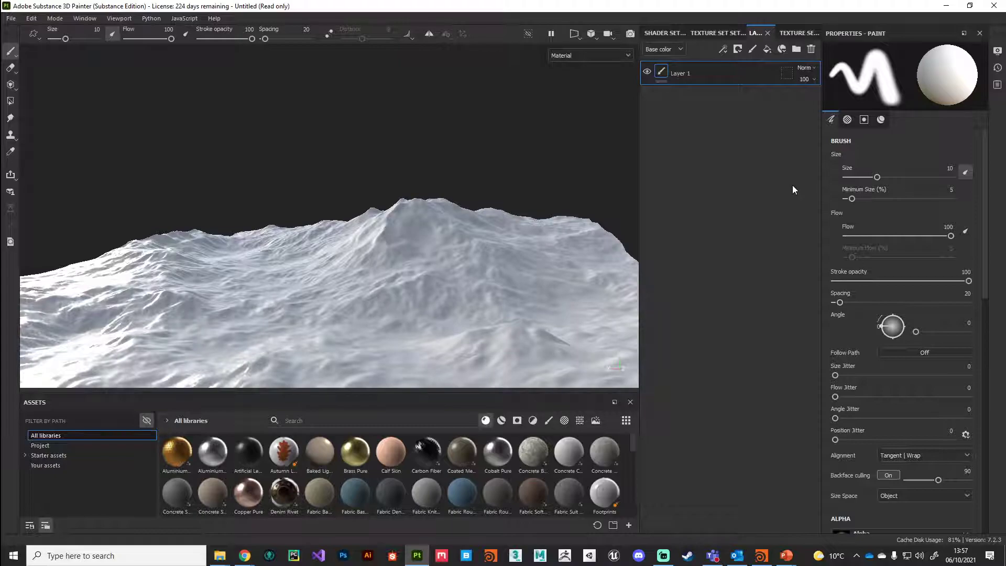
pyautogui.click(664, 32)
pyautogui.click(718, 32)
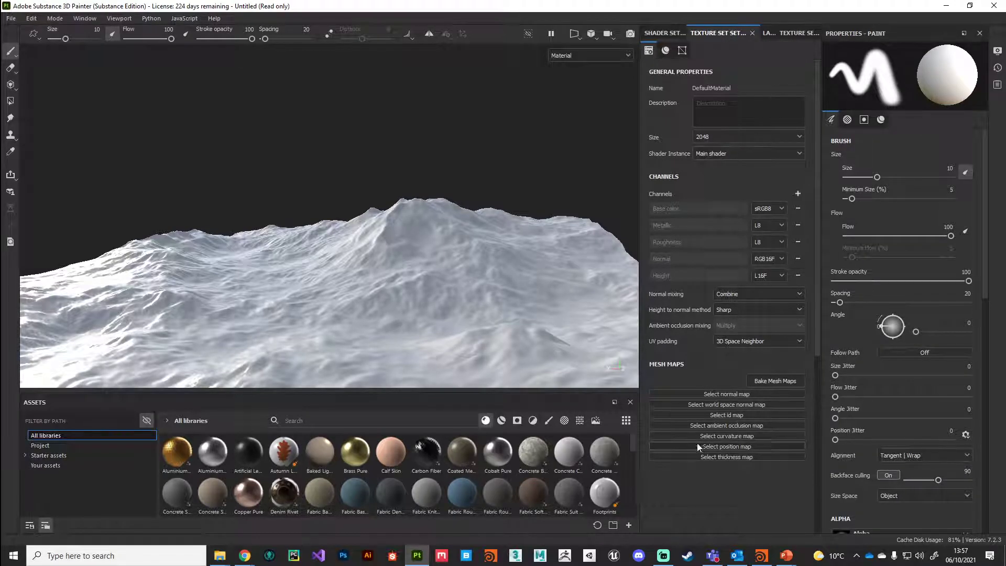
# Open Bake Mesh Maps, move the Baking window aside, and set output size to 2048.
pyautogui.click(780, 380)
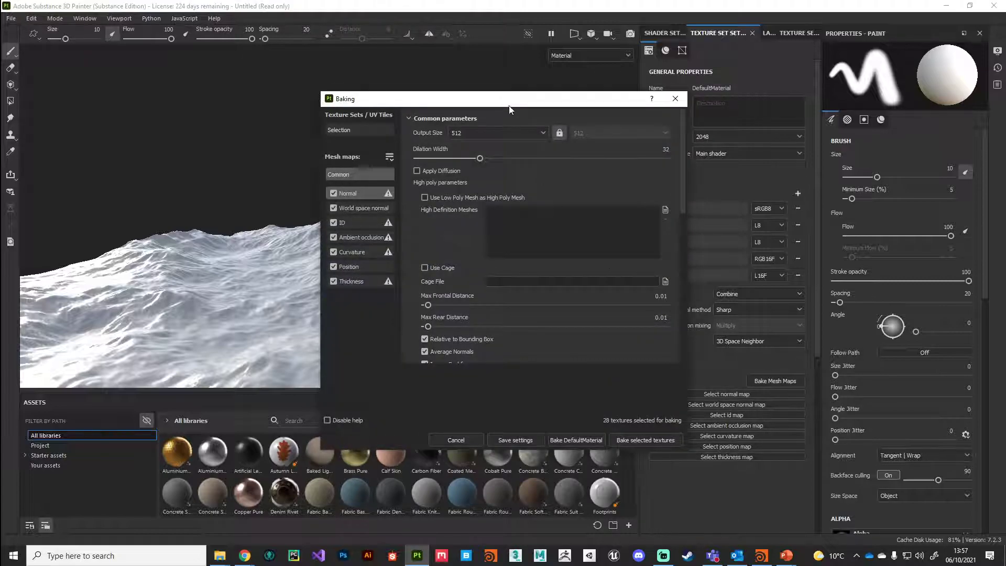
pyautogui.moveTo(509, 99); pyautogui.dragTo(392, 66)
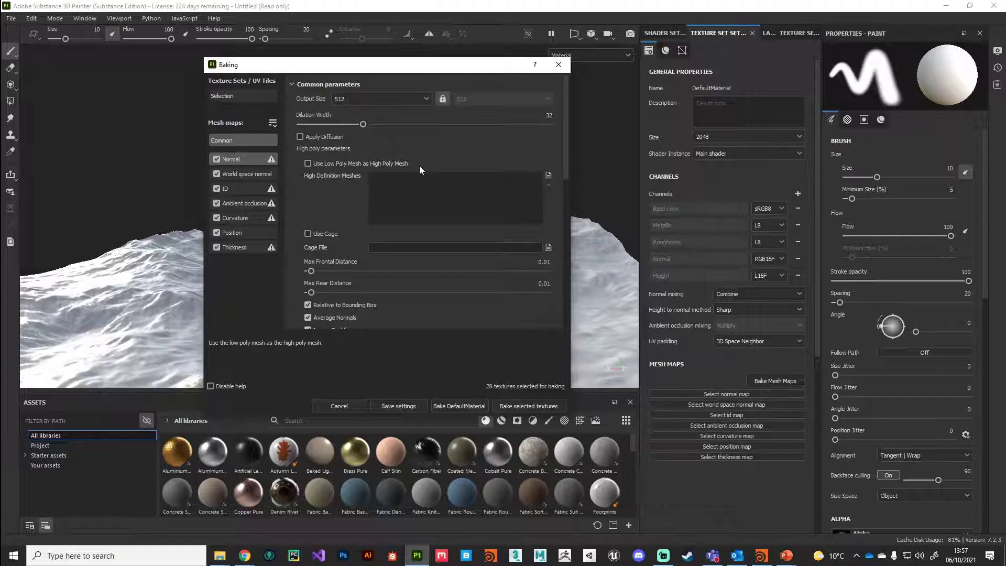
pyautogui.click(425, 98)
pyautogui.click(380, 177)
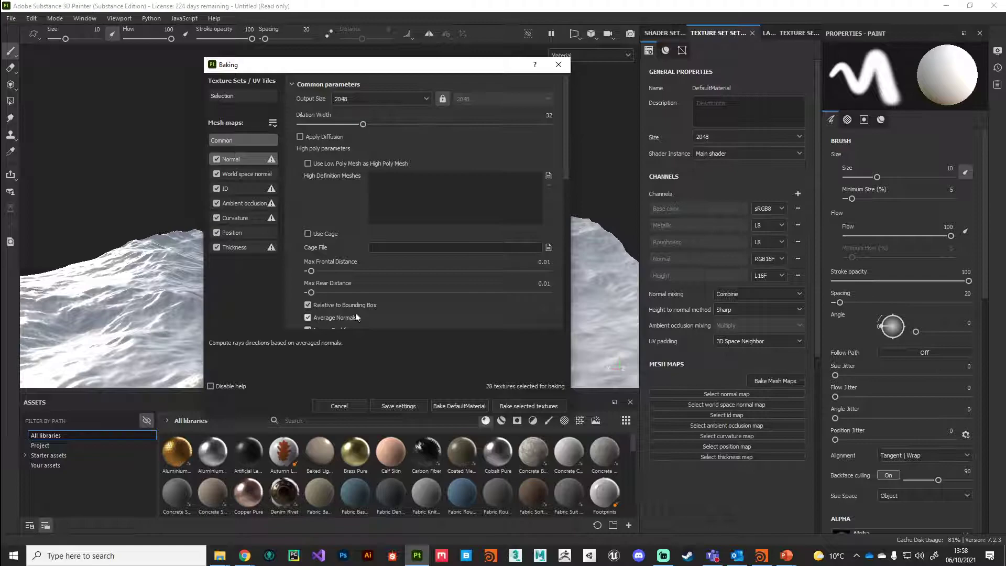
pyautogui.scroll(-2, 410, 301)
pyautogui.scroll(1, 426, 291)
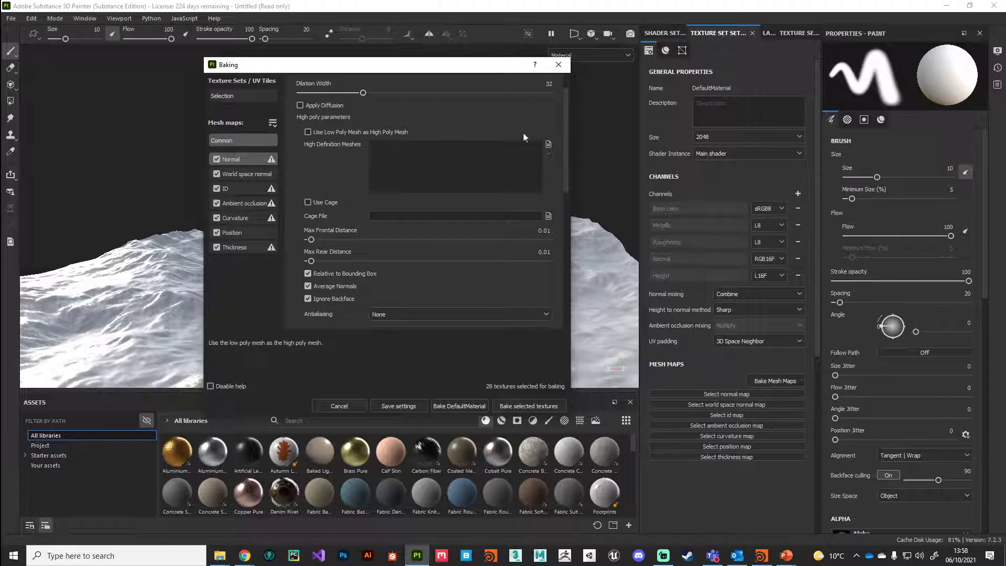
# Load terrainHi from the TexturingTerrainWithSP export folder as the high definition mesh.
pyautogui.click(548, 144)
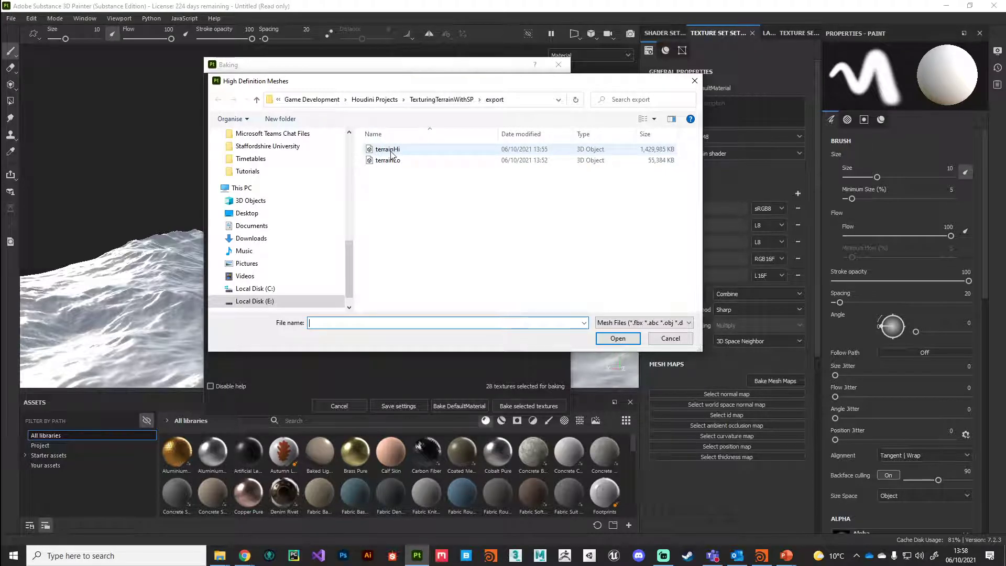
pyautogui.click(390, 151)
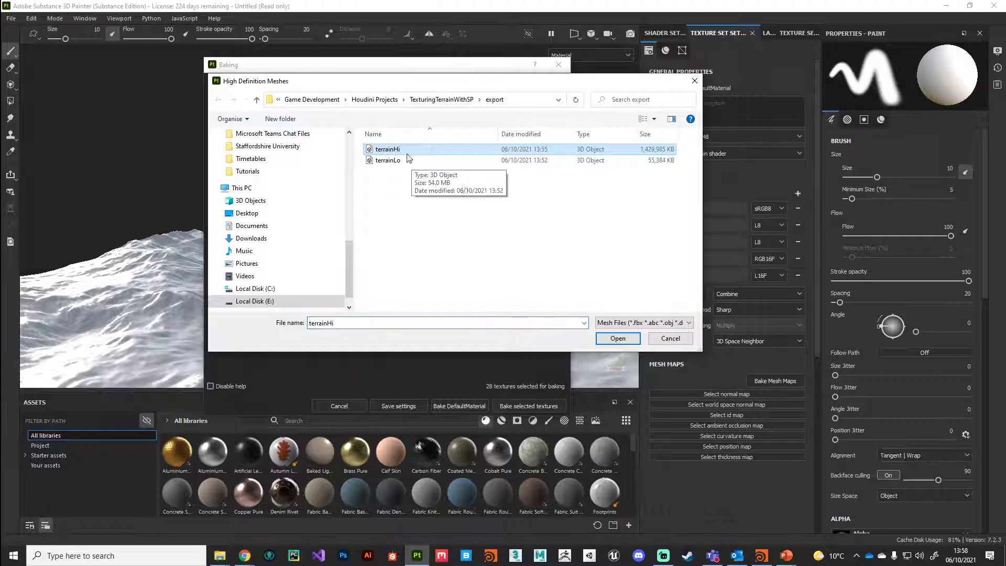
pyautogui.click(617, 339)
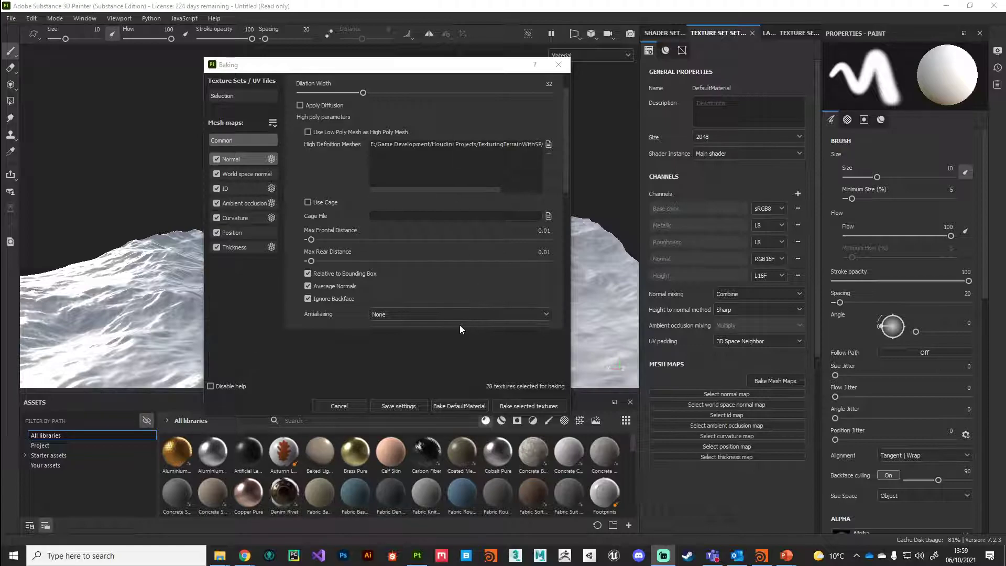
# Back in Houdini, move the terrain_segment1 node left to sit under HF_OUT.
pyautogui.click(761, 558)
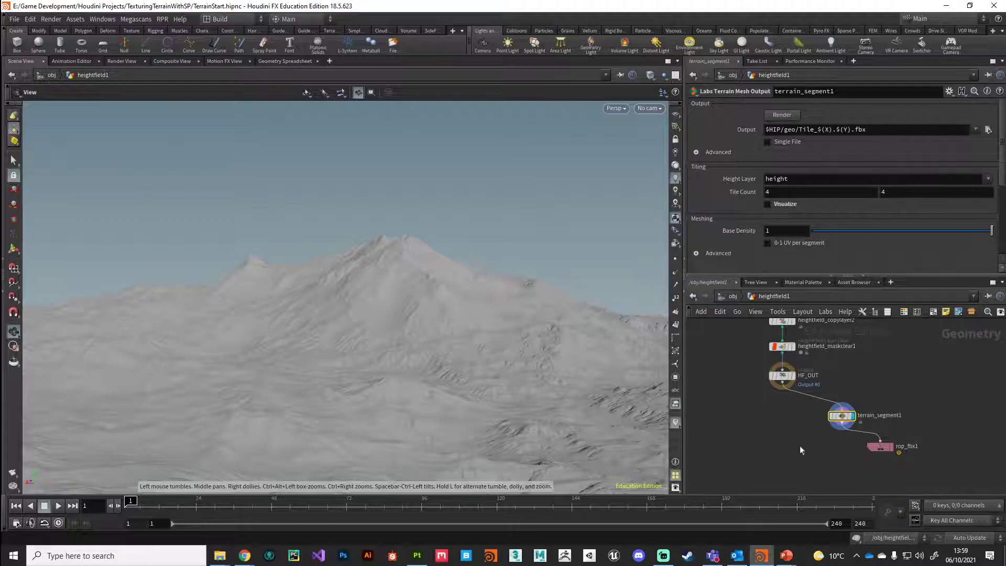
pyautogui.moveTo(841, 416); pyautogui.dragTo(785, 414)
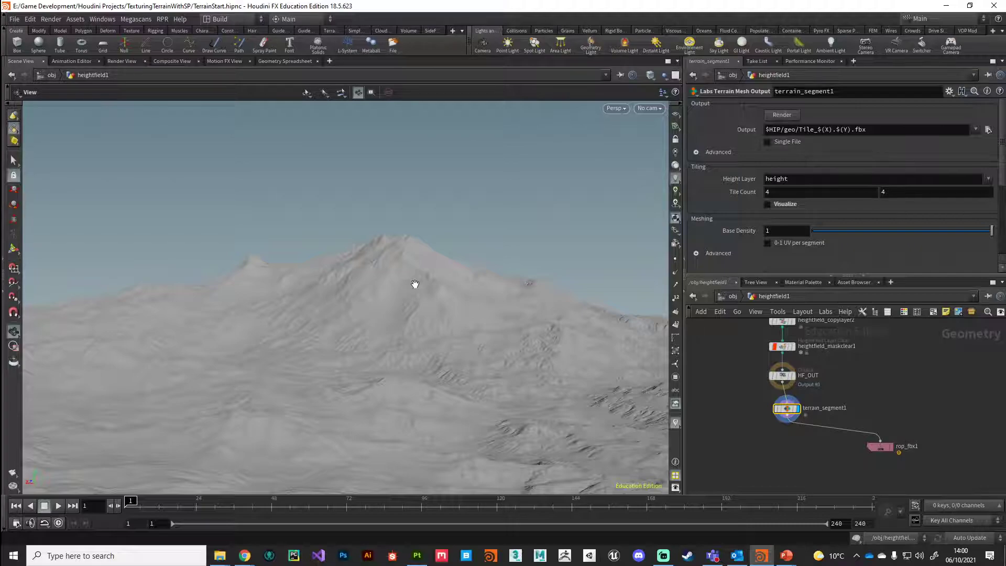
# Return to Substance Painter and bake the selected mesh maps, starting with DefaultMaterial normal.
pyautogui.click(417, 555)
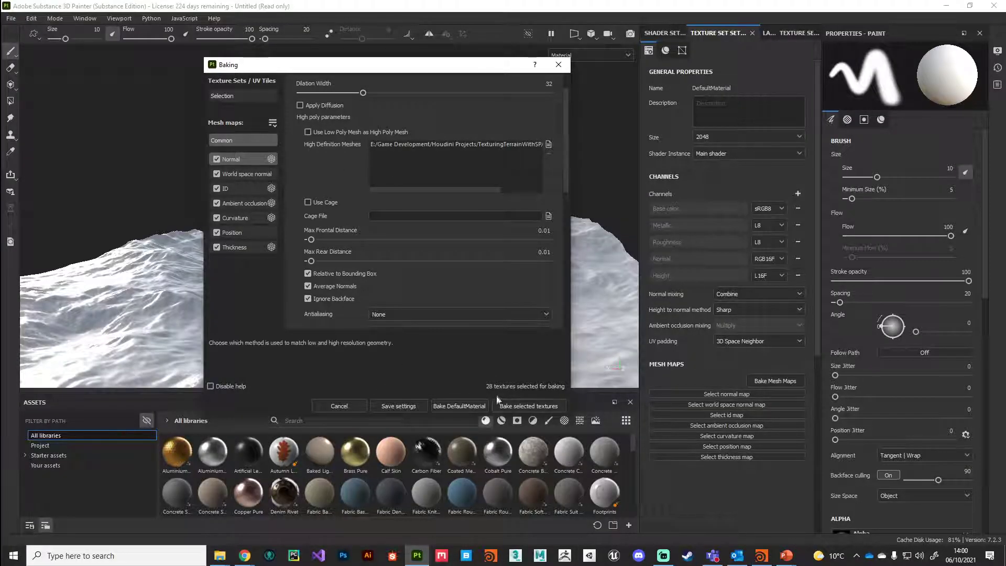
pyautogui.click(510, 406)
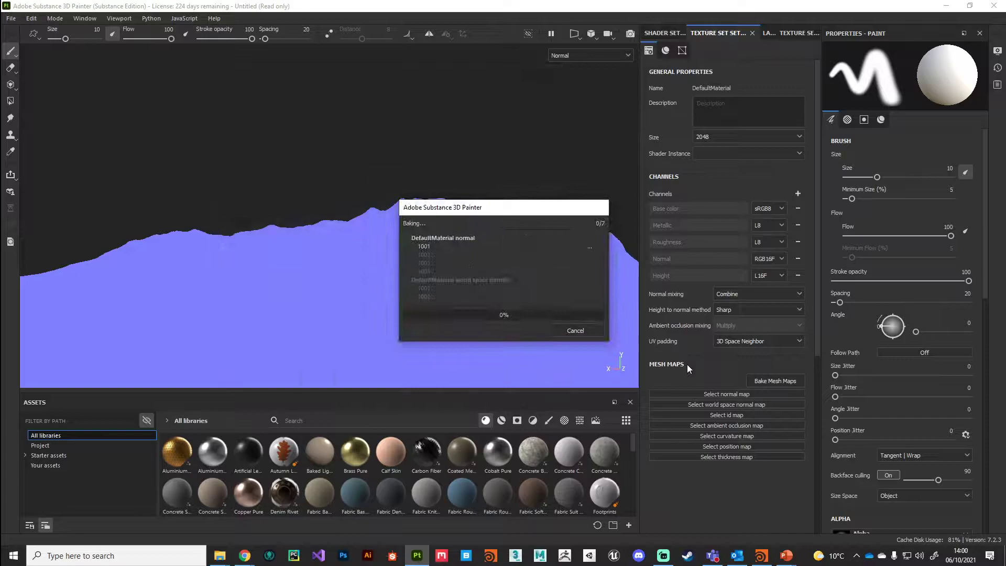